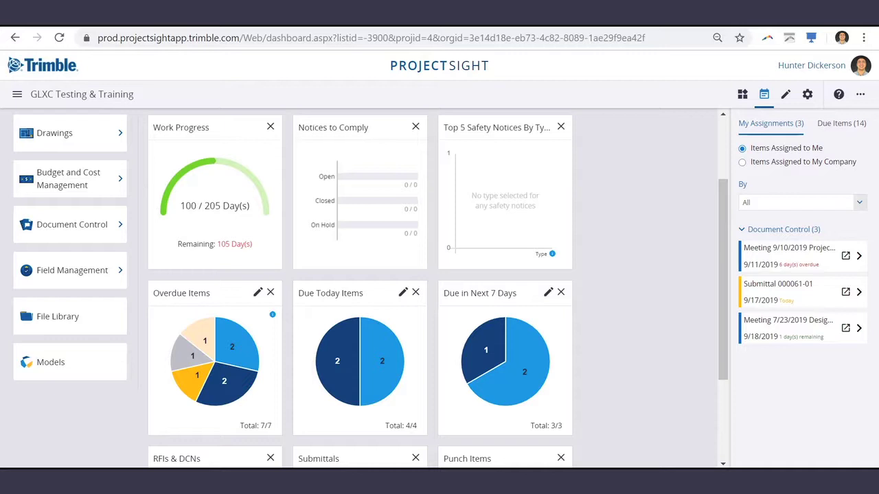
From the Field Management Daily Reports list, create a new daily report dated 9/17/2019.
{"action": "left_click", "coordinate": [111, 275]}
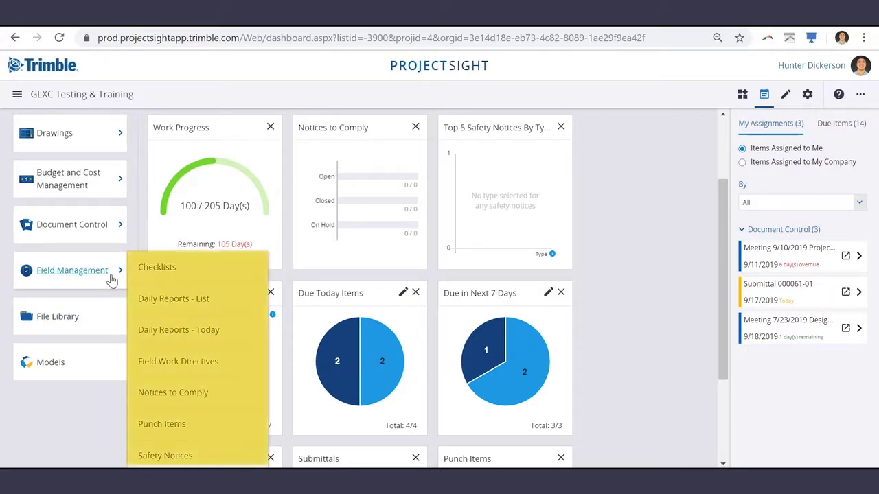
{"action": "left_click", "coordinate": [210, 309]}
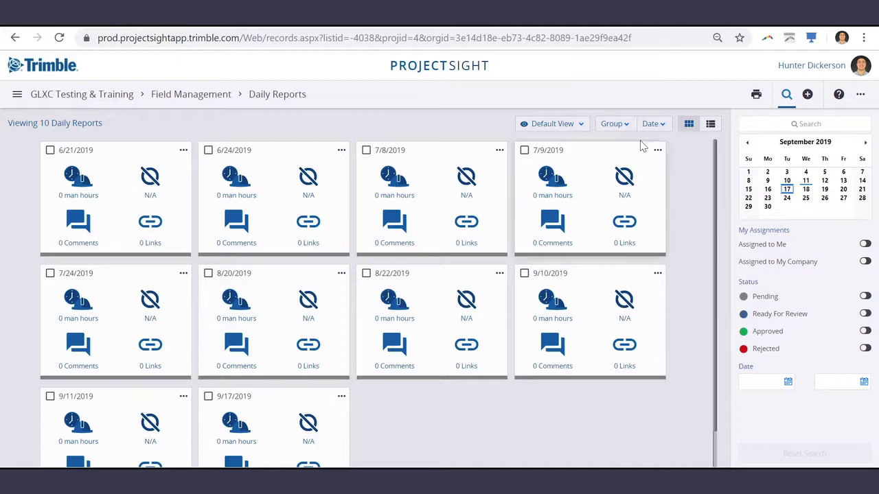
{"action": "left_click", "coordinate": [811, 97]}
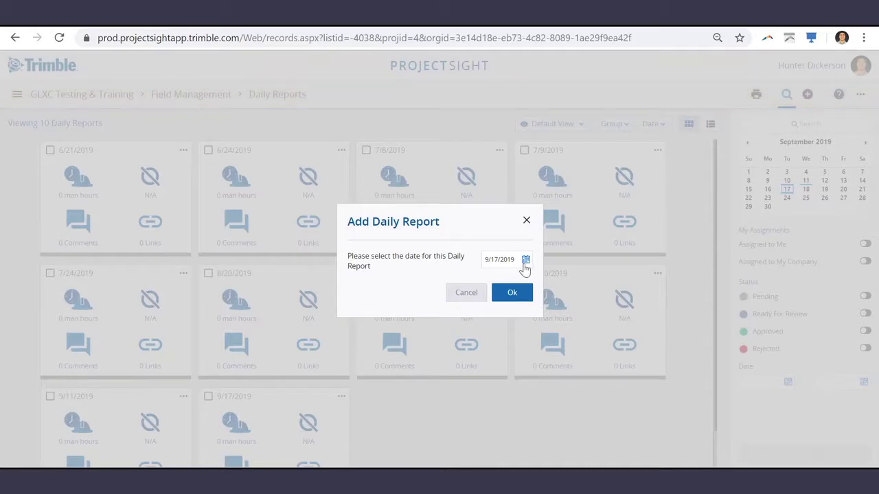
{"action": "left_click", "coordinate": [513, 294]}
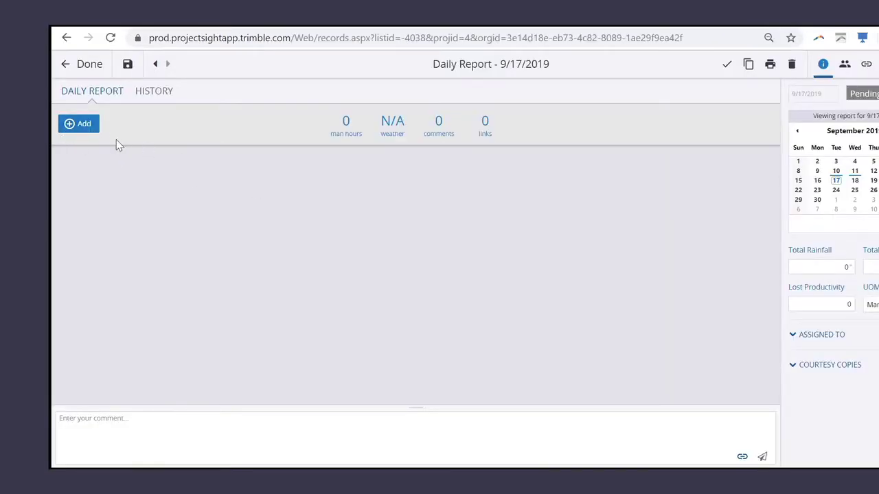
Add a labor entry: crew N/A, 8.00 Man Hours, status Pending, work description Framing.
{"action": "left_click", "coordinate": [83, 126]}
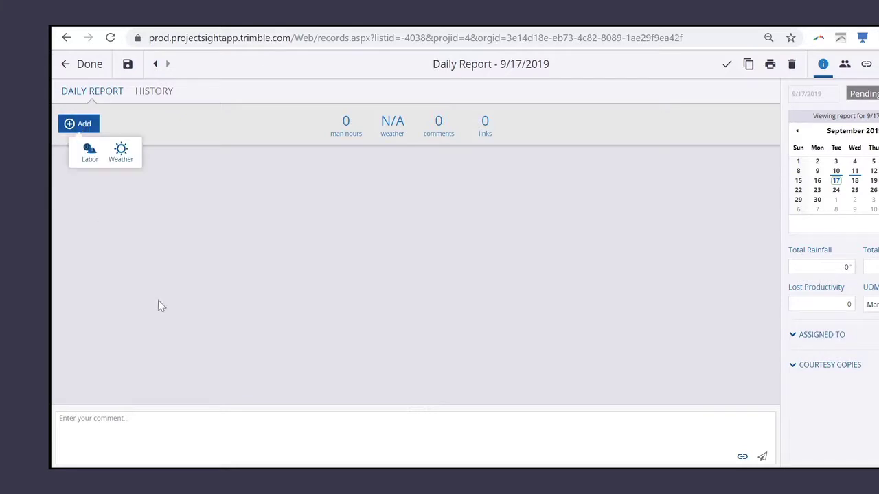
{"action": "left_click", "coordinate": [89, 158]}
{"action": "left_click", "coordinate": [88, 157]}
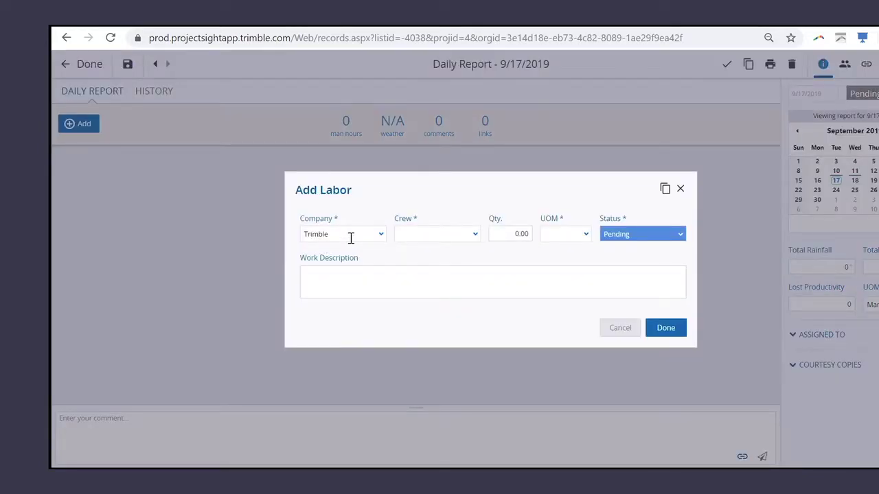
{"action": "left_click", "coordinate": [475, 237]}
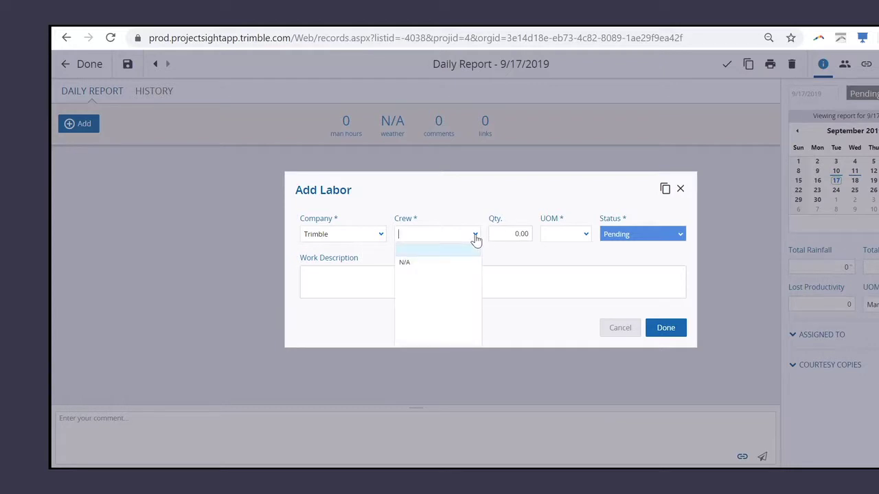
{"action": "left_click", "coordinate": [412, 265]}
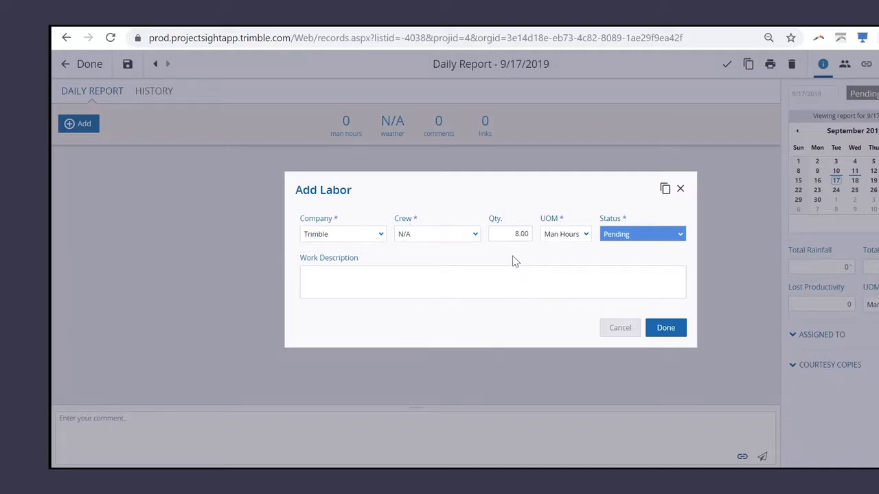
{"action": "left_click", "coordinate": [585, 236]}
{"action": "left_click", "coordinate": [595, 220]}
{"action": "left_click", "coordinate": [682, 237]}
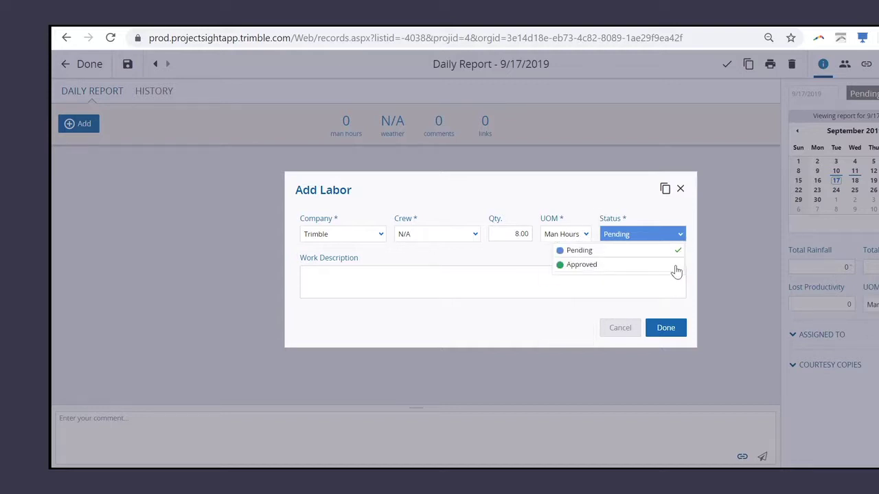
{"action": "left_click", "coordinate": [620, 204]}
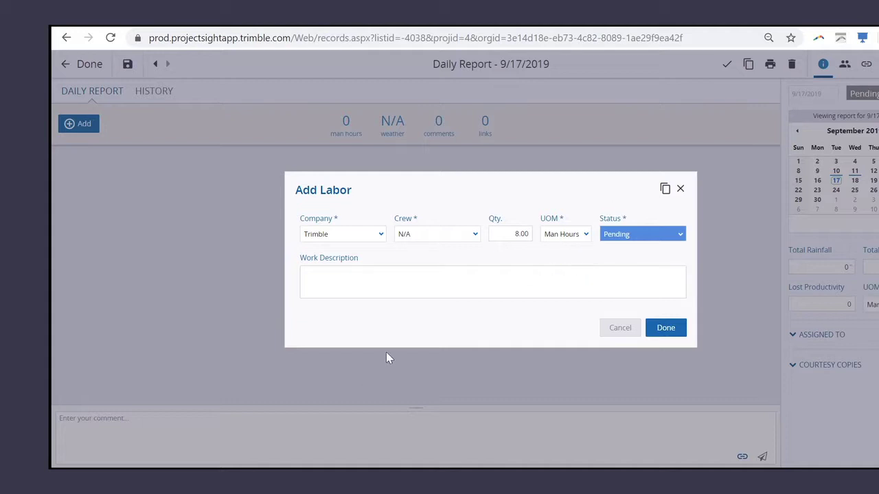
{"action": "left_click", "coordinate": [397, 278]}
{"action": "type", "text": "Frami"}
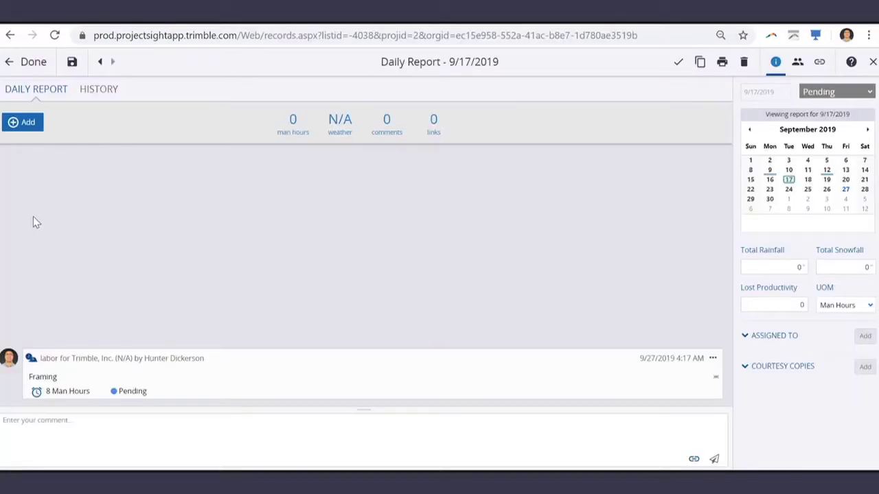
Add a Rain weather entry from 9:00 AM to 5:00 PM with 0.25 precipitation.
{"action": "left_click", "coordinate": [27, 131]}
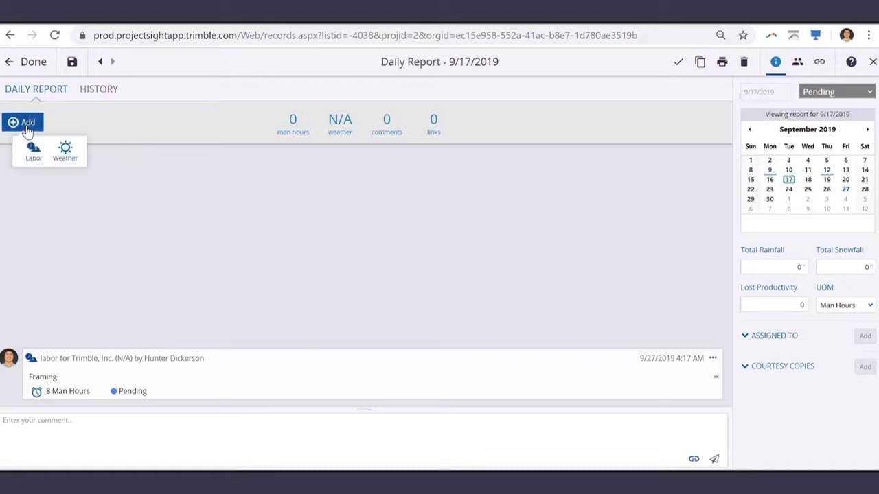
{"action": "left_click", "coordinate": [65, 151]}
{"action": "type", "text": "80"}
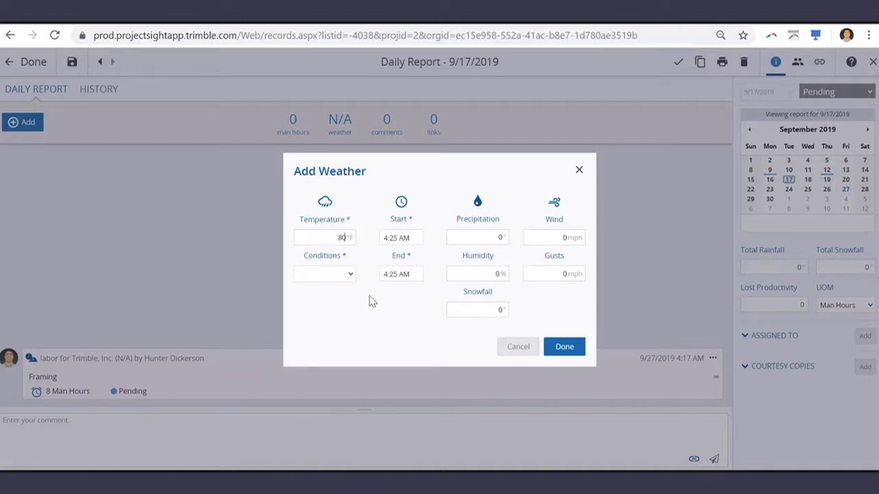
{"action": "left_click", "coordinate": [347, 278]}
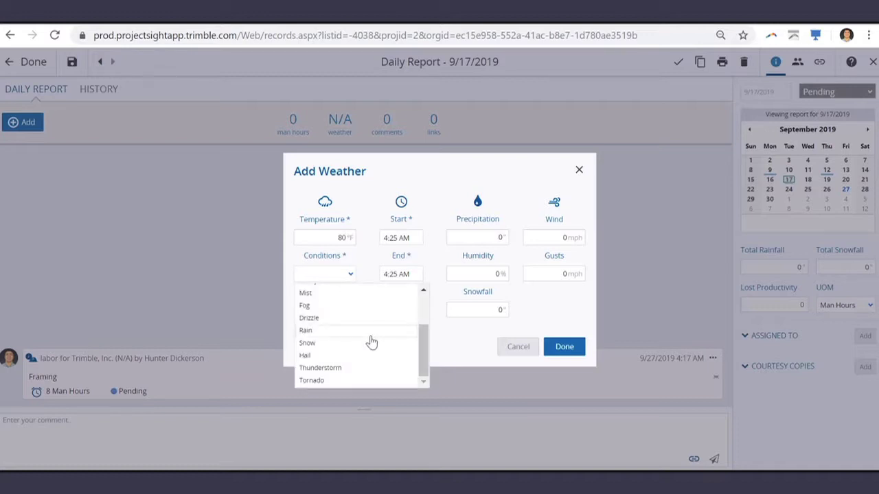
{"action": "left_click", "coordinate": [369, 336]}
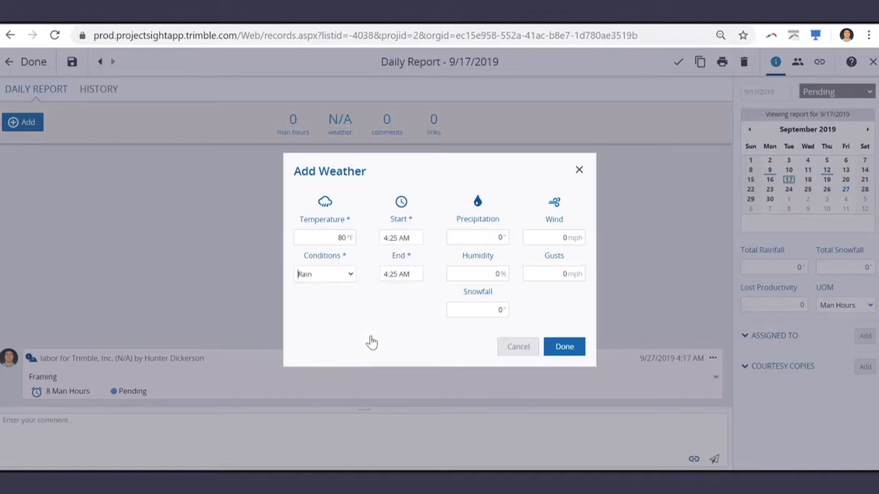
{"action": "left_click", "coordinate": [396, 242]}
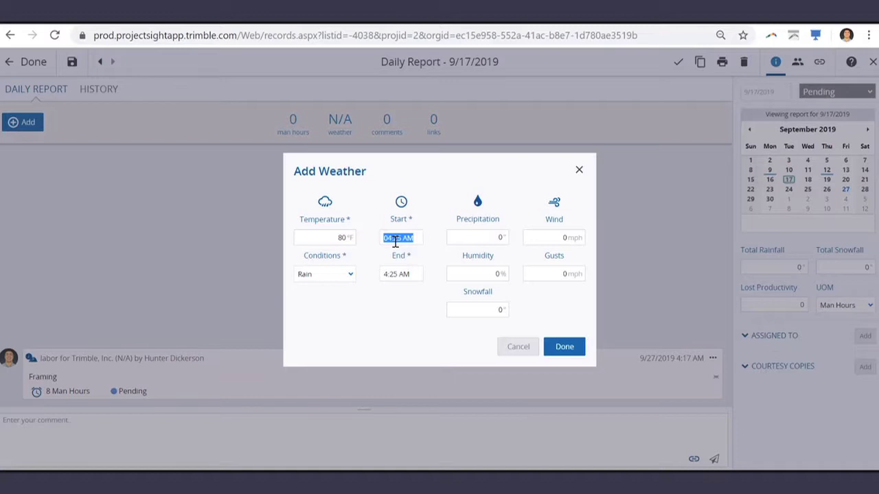
{"action": "type", "text": "90"}
{"action": "type", "text": "am"}
{"action": "left_click", "coordinate": [404, 274]}
{"action": "type", "text": "500"}
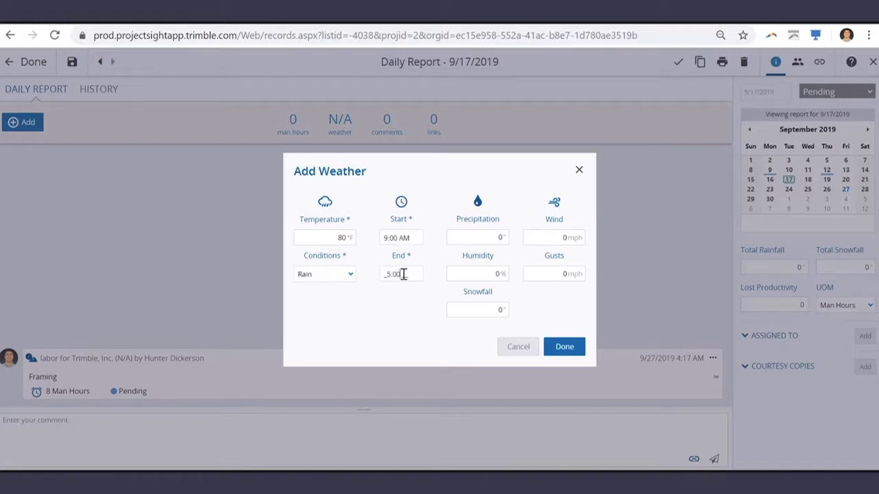
{"action": "type", "text": "pm"}
{"action": "left_click", "coordinate": [496, 236]}
{"action": "left_click", "coordinate": [557, 348]}
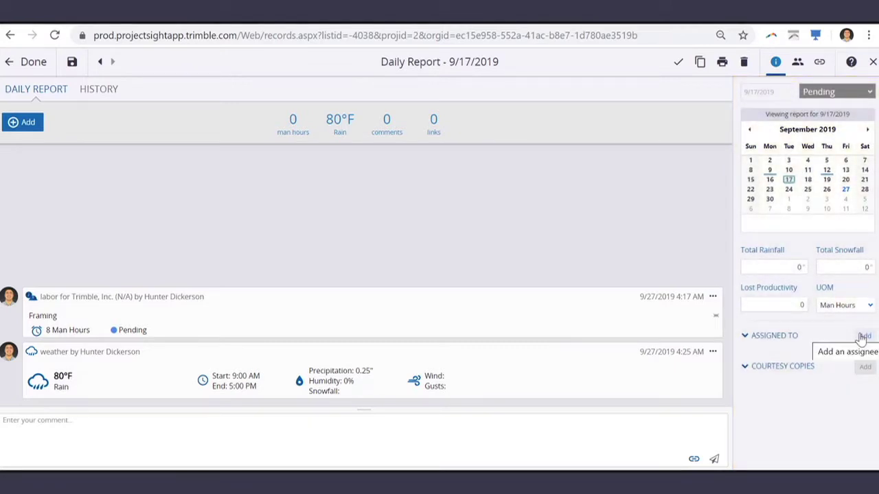
Set the report's Assigned To field to the Lakewood Company contact.
{"action": "left_click", "coordinate": [864, 336]}
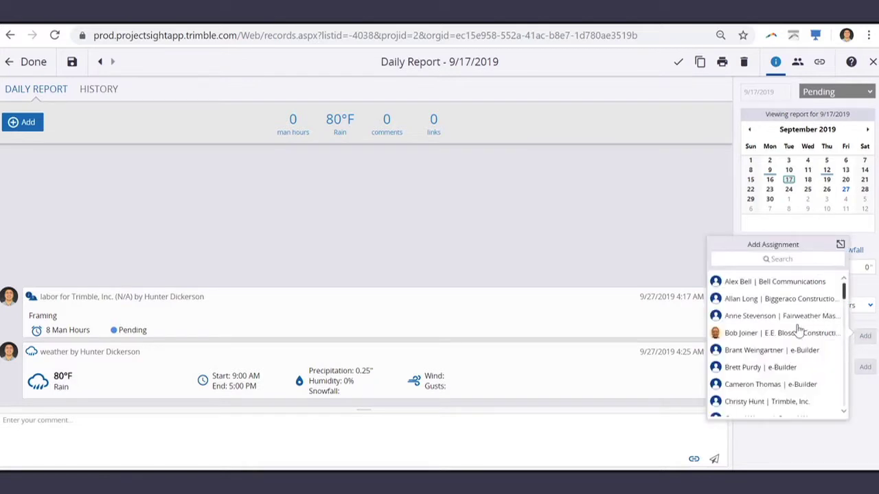
{"action": "scroll", "coordinate": [799, 330], "scroll_direction": "down", "scroll_amount": 3}
{"action": "scroll", "coordinate": [798, 330], "scroll_direction": "down", "scroll_amount": 3}
{"action": "scroll", "coordinate": [798, 330], "scroll_direction": "down", "scroll_amount": 3}
{"action": "scroll", "coordinate": [799, 330], "scroll_direction": "down", "scroll_amount": 3}
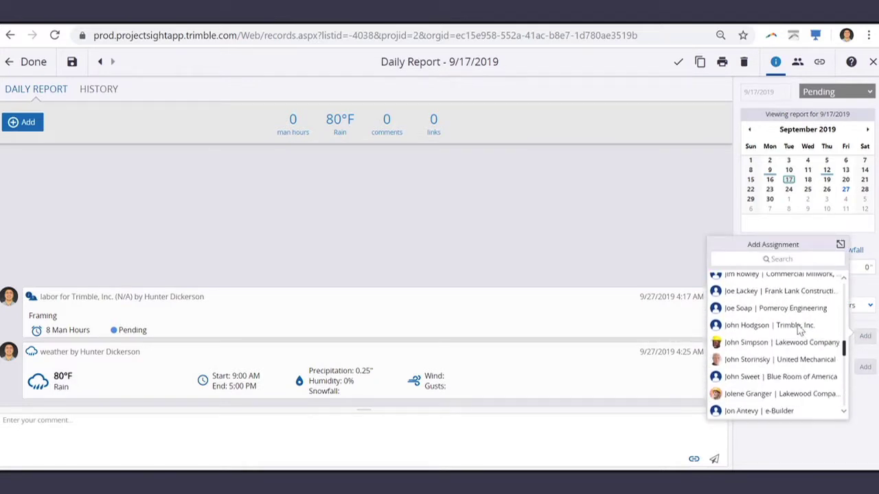
{"action": "scroll", "coordinate": [799, 330], "scroll_direction": "down", "scroll_amount": 1}
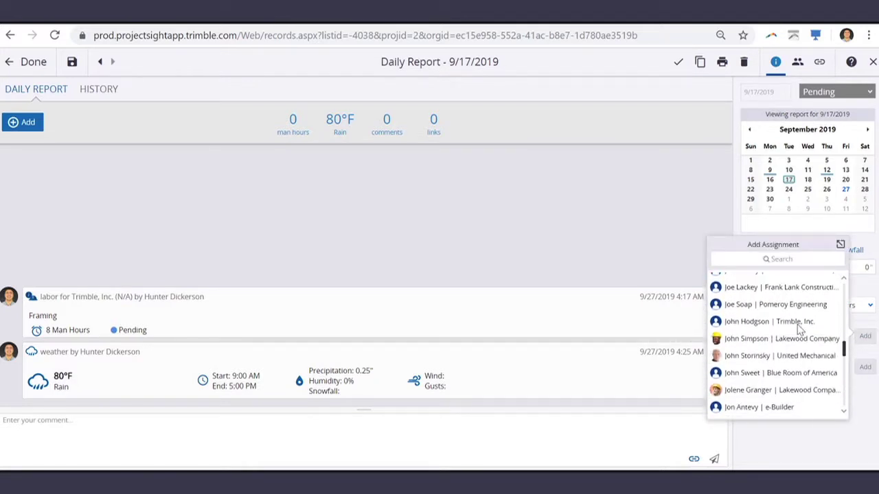
{"action": "left_click", "coordinate": [730, 341]}
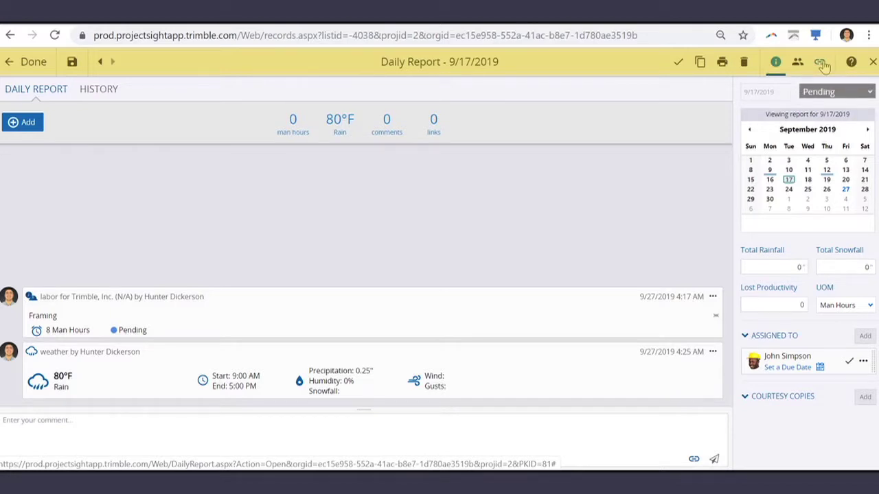
Show the report's Links, browse the Record link types without adding one, and save.
{"action": "left_click", "coordinate": [821, 63]}
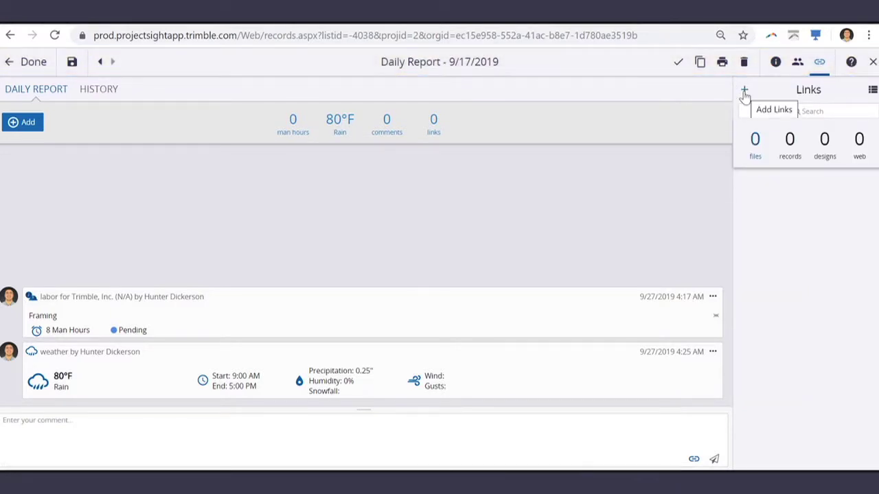
{"action": "left_click", "coordinate": [744, 91]}
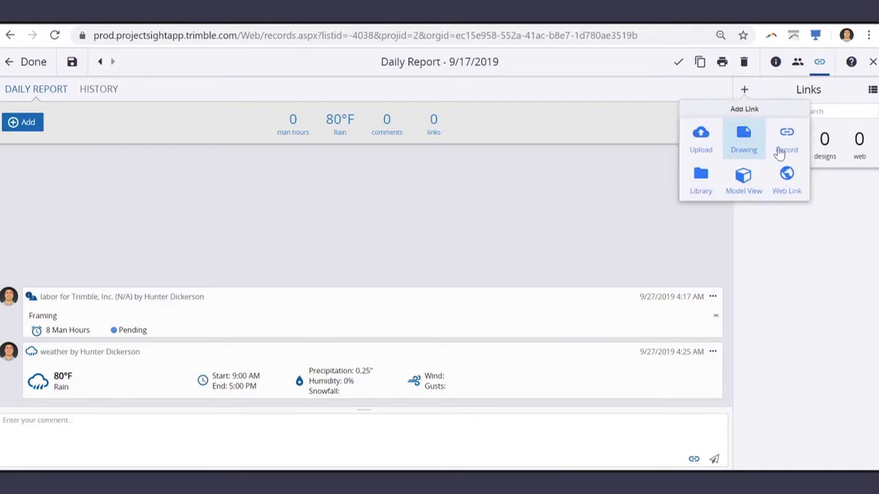
{"action": "left_click", "coordinate": [801, 149]}
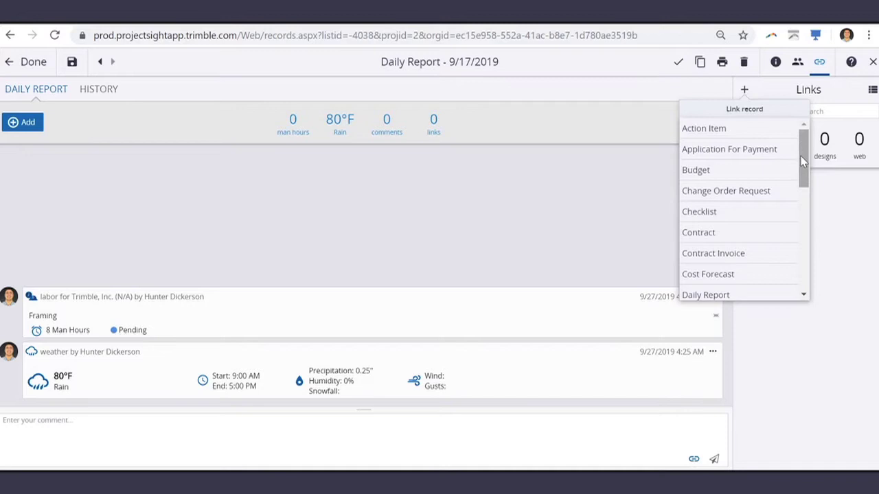
{"action": "mouse_move", "coordinate": [803, 160]}
{"action": "left_mouse_down"}
{"action": "mouse_move", "coordinate": [795, 265]}
{"action": "mouse_move", "coordinate": [797, 206]}
{"action": "left_mouse_up"}
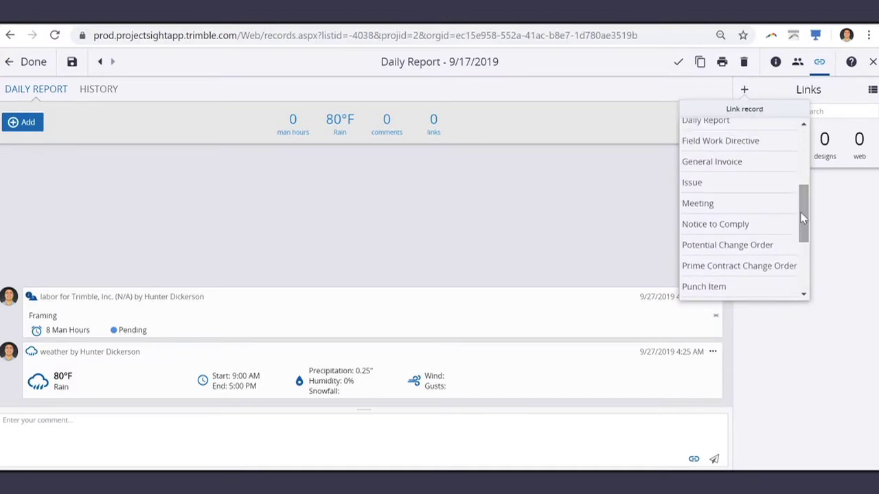
{"action": "left_click", "coordinate": [714, 185]}
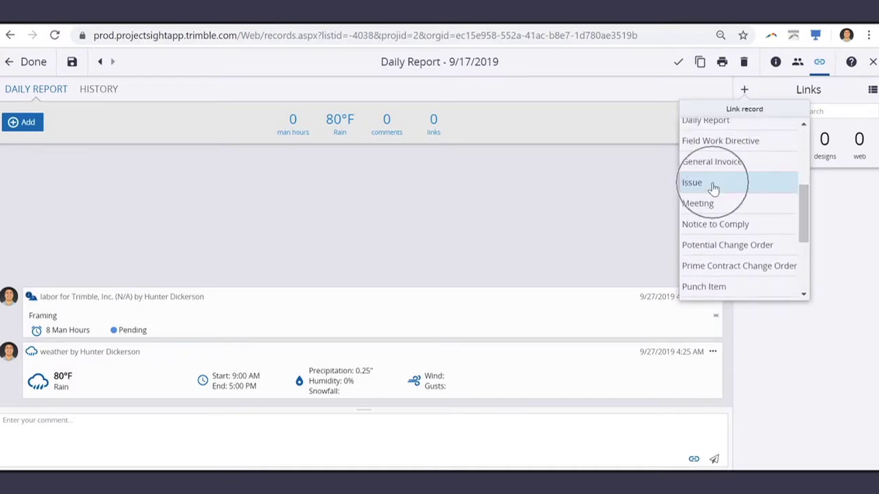
{"action": "left_click", "coordinate": [841, 200]}
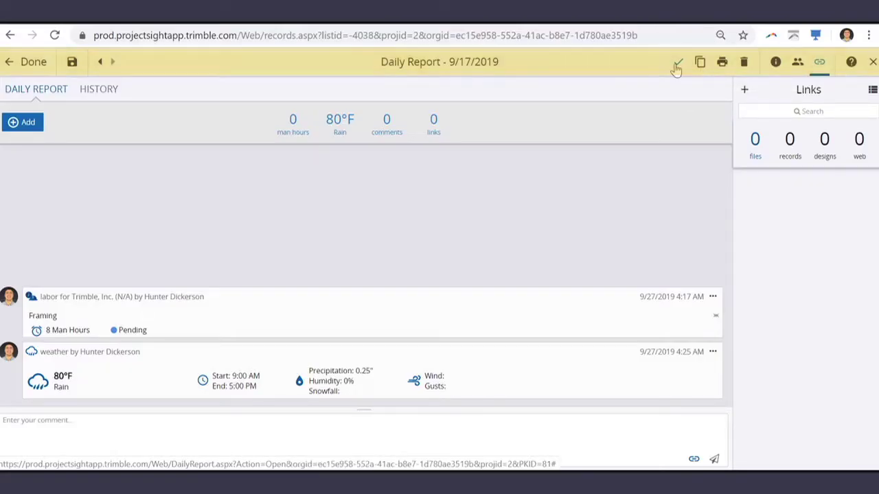
{"action": "left_click", "coordinate": [676, 64]}
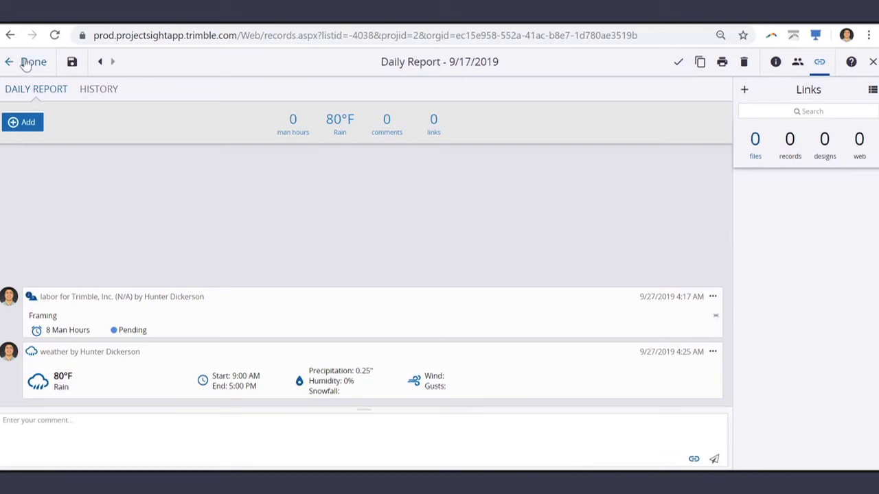